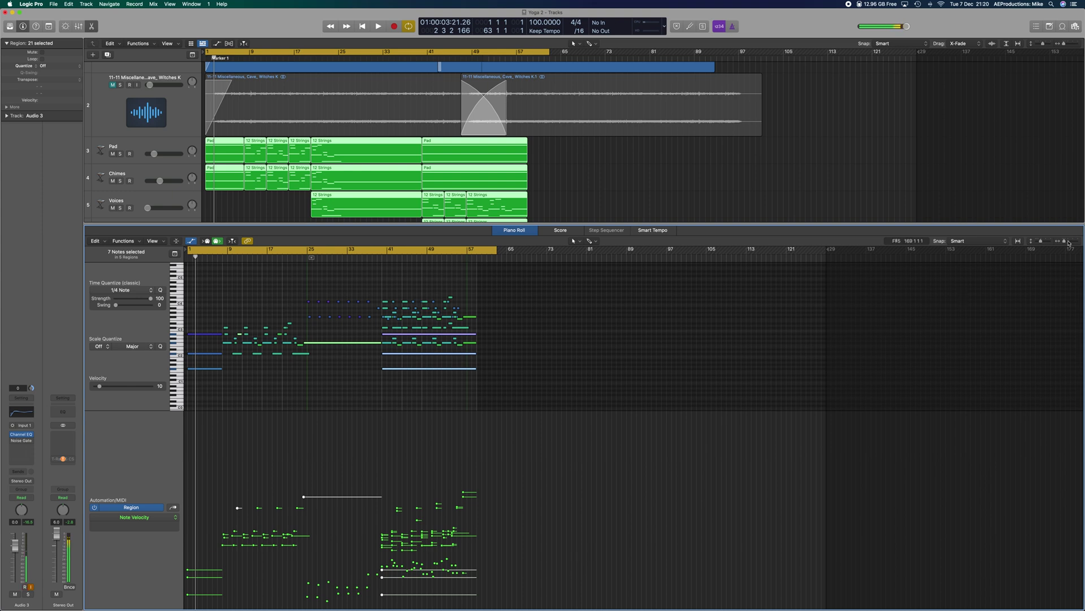
- Set the software instrument pitch to 0 cents (440.0 Hz) in the project's tuning settings
drag(1065, 244, 1066, 244)
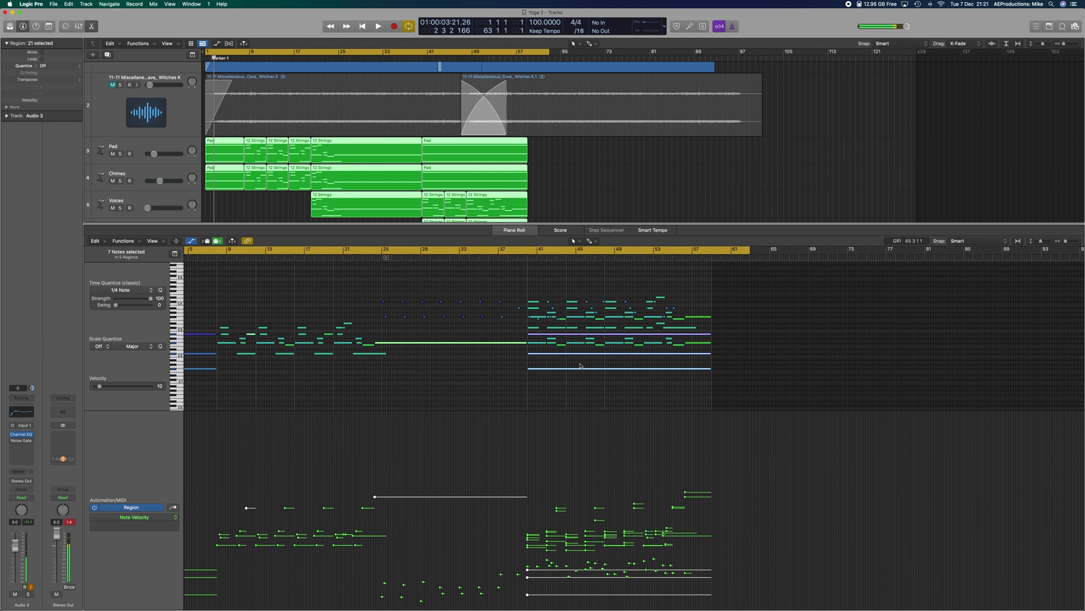
scroll(347, 73, down, 1)
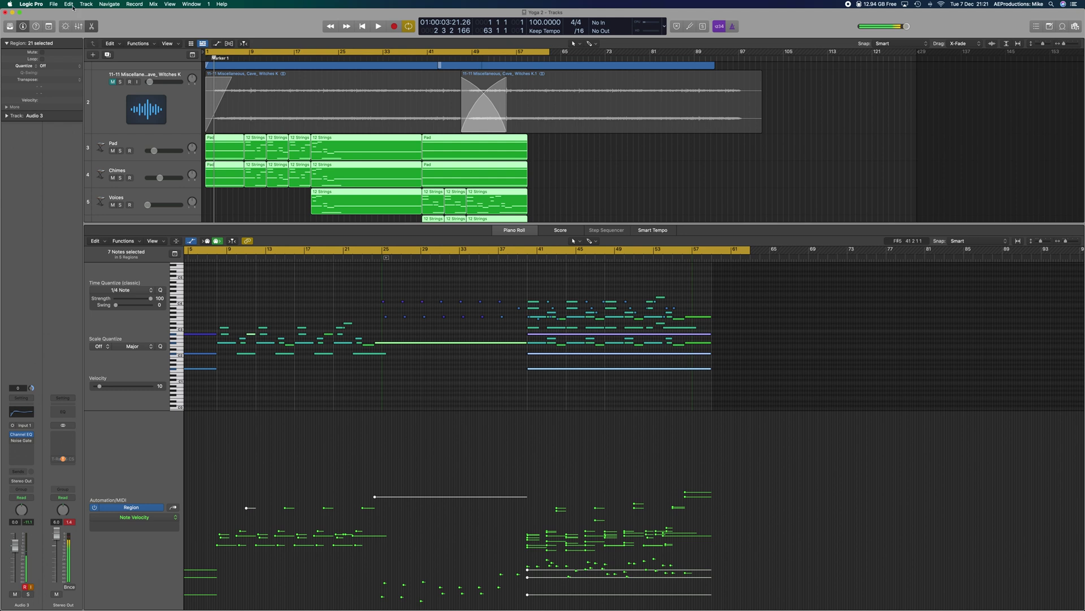
click(66, 5)
mouse_move(54, 5)
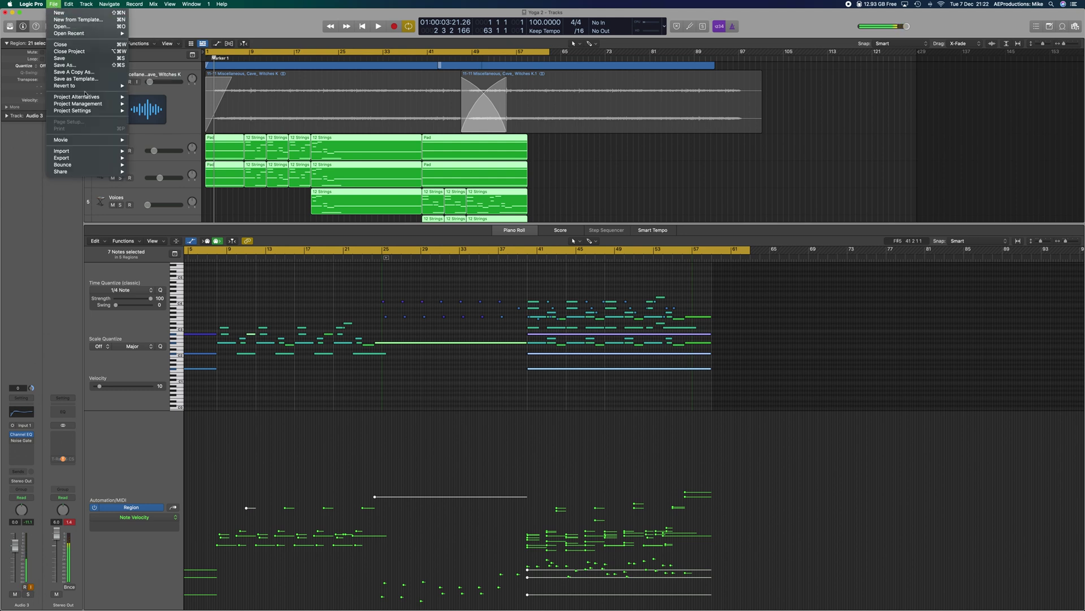
mouse_move(86, 110)
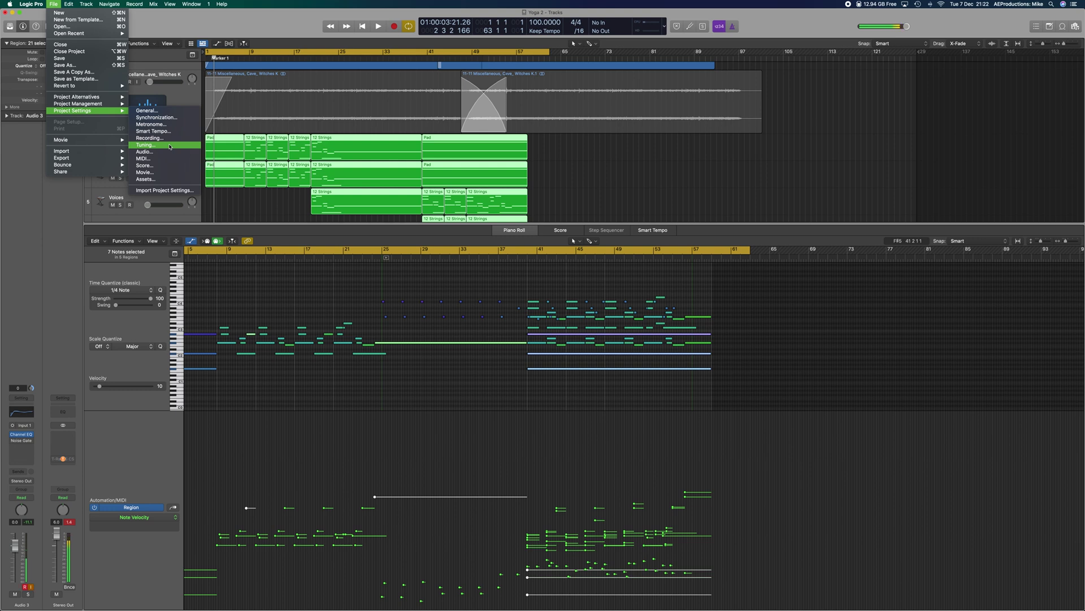
click(147, 145)
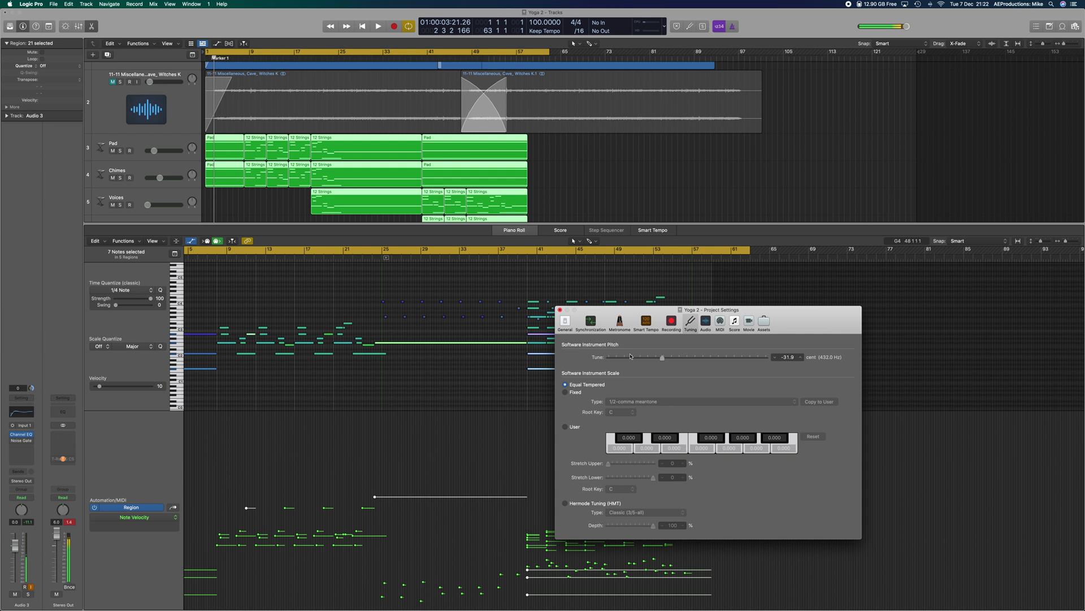
click(786, 357)
text(0)
key(Return)
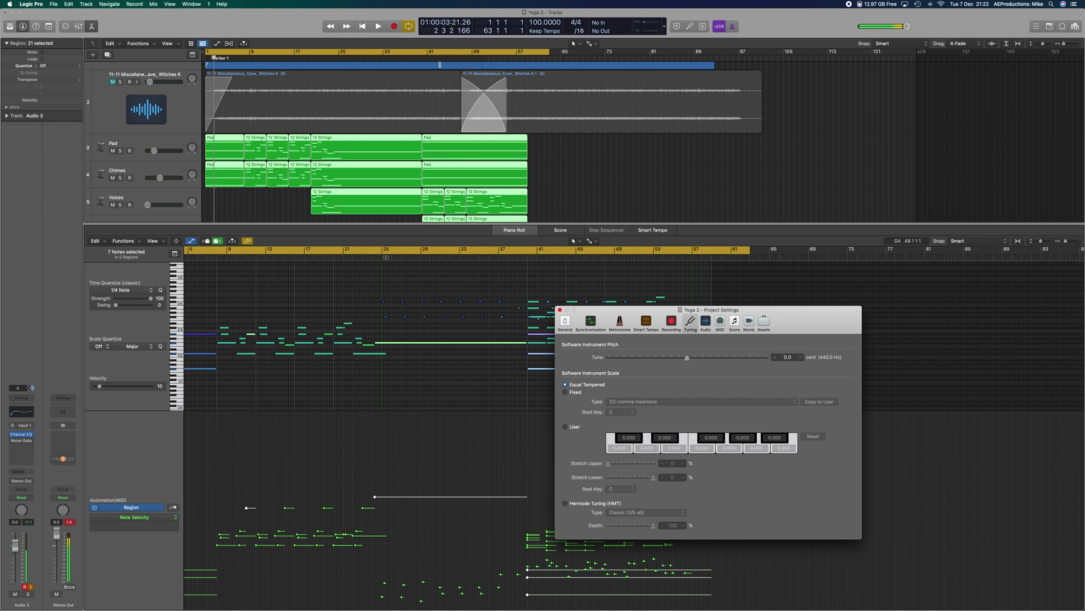
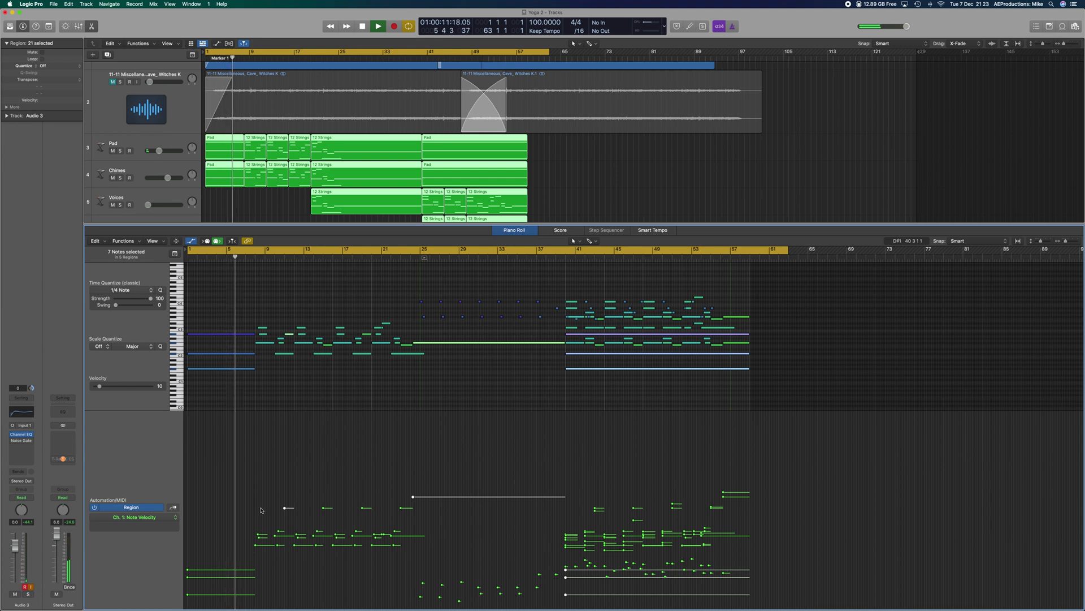
- View the track volume automation below the Piano Roll notes during playback and return to the region's note velocity
scroll(261, 510, down, 1)
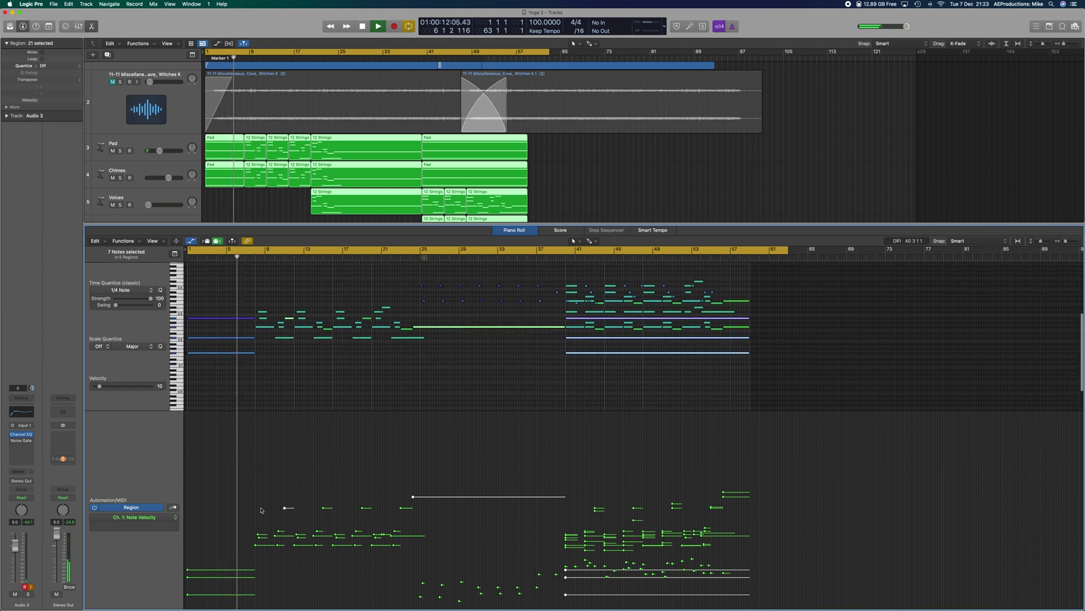
click(160, 510)
click(160, 510)
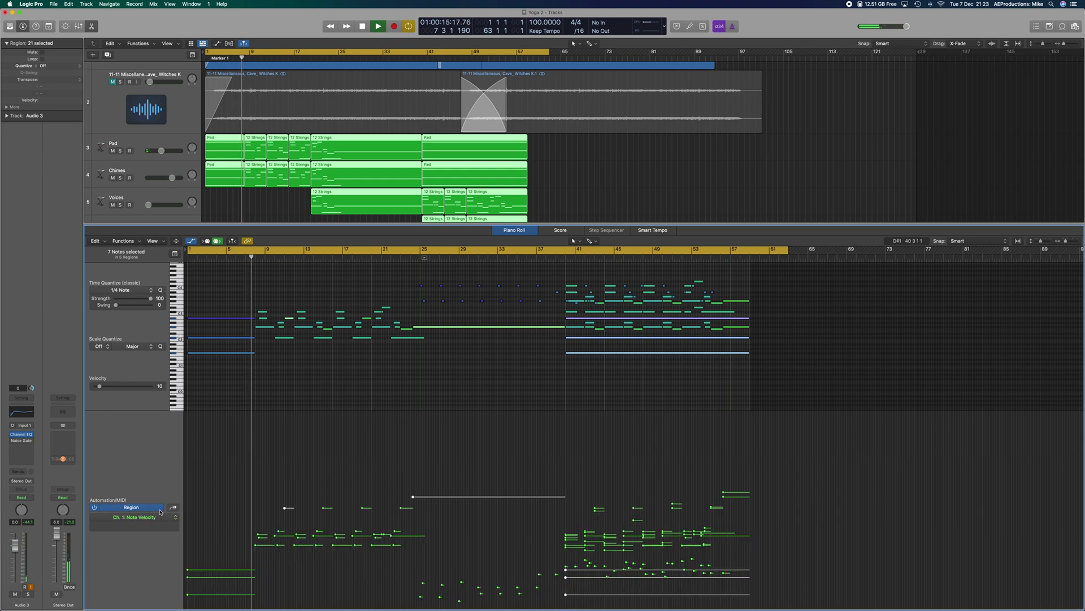
click(160, 510)
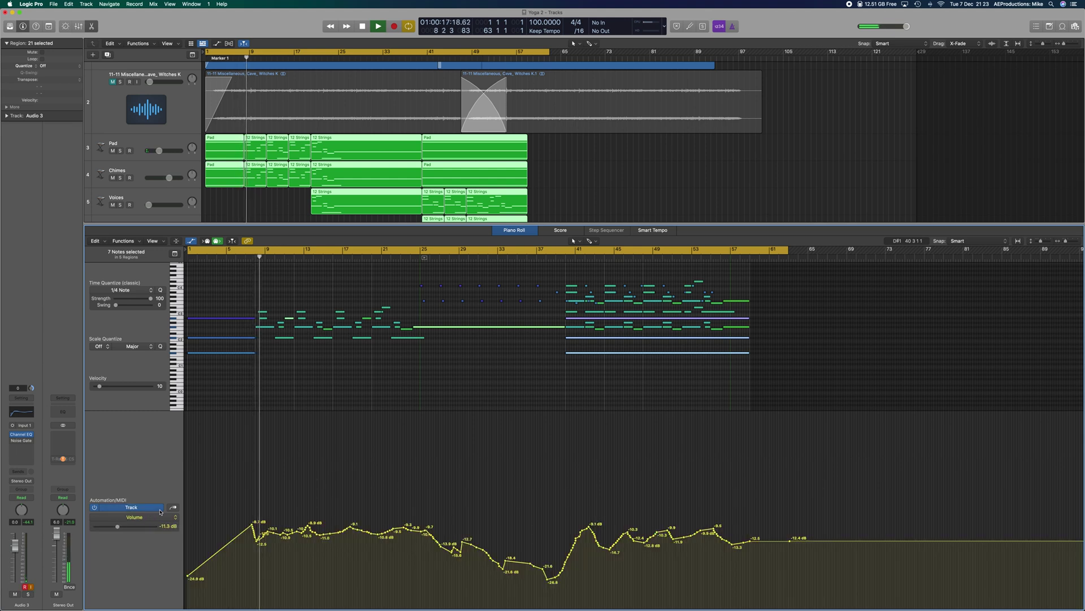
click(160, 510)
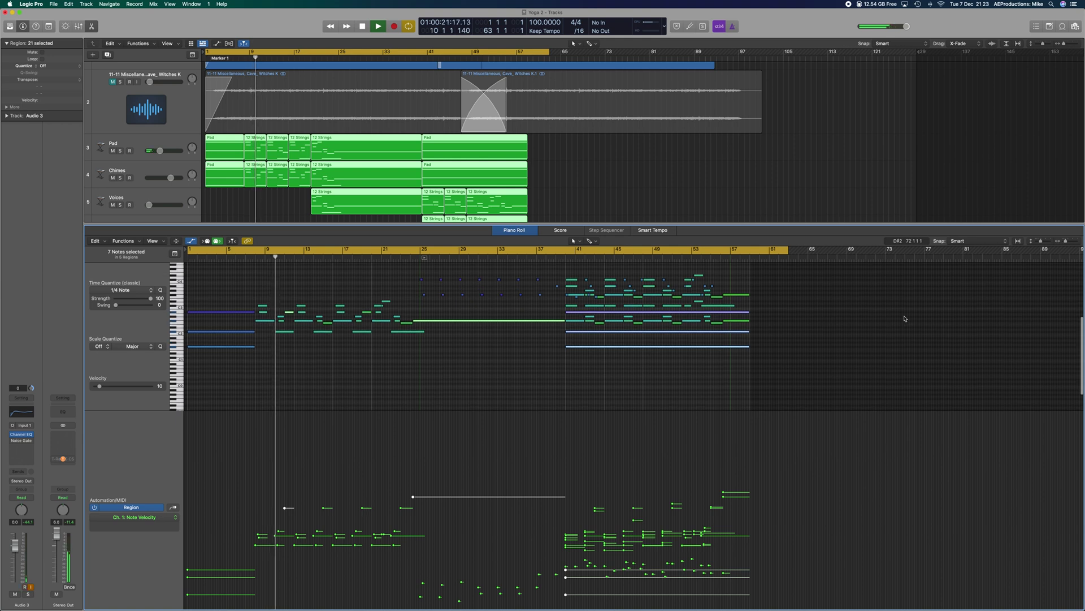
- Examine the notes across the selected regions in the Piano Roll and the instrument tracks above it during playback
scroll(922, 315, up, 1)
drag(1066, 242, 1067, 242)
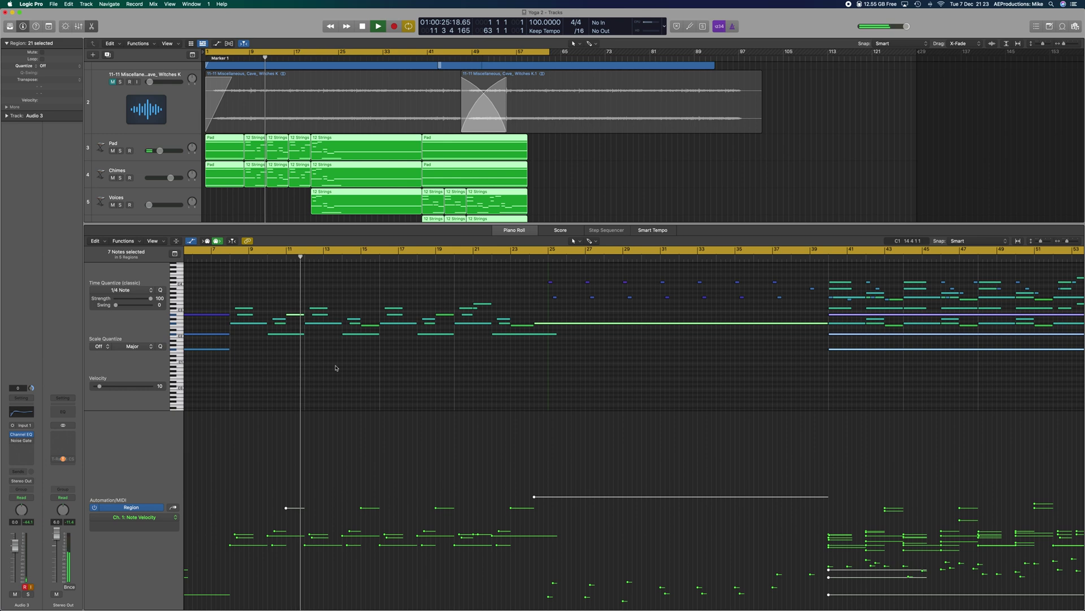
scroll(340, 367, down, 1)
scroll(548, 194, down, 5)
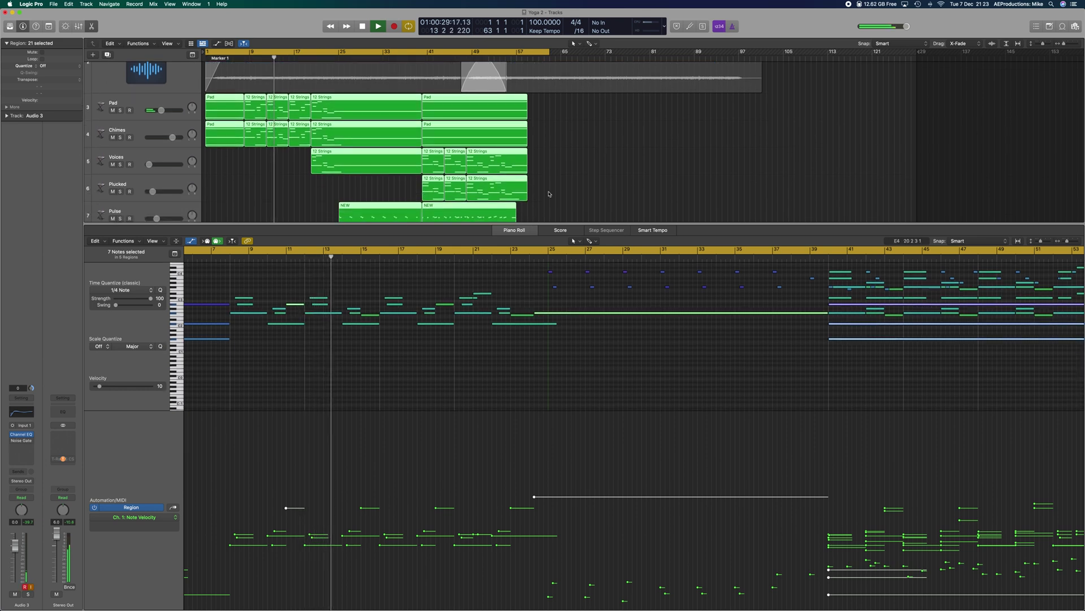
scroll(549, 194, down, 1)
scroll(520, 312, up, 3)
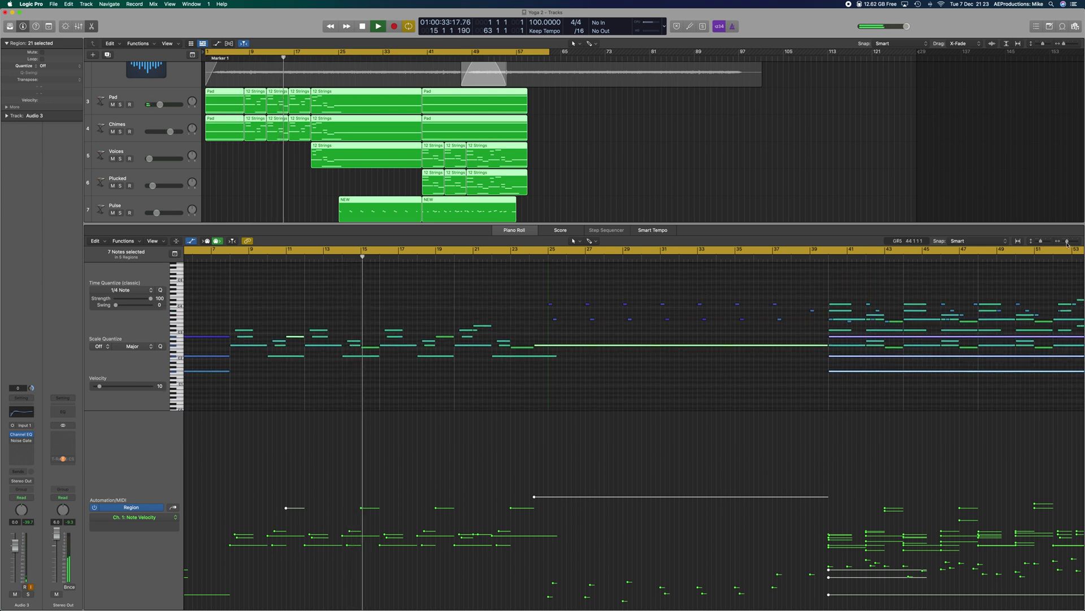
drag(1067, 241, 1067, 244)
- Check the channel strips in the Mixer twice during playback, returning to the Piano Roll each time
key(x)
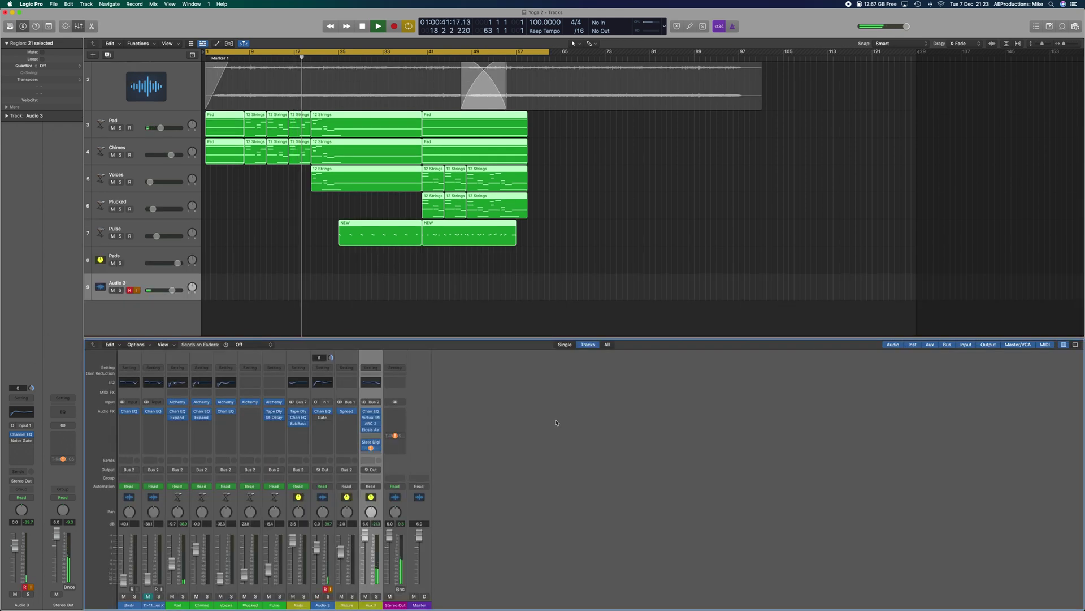
key(p)
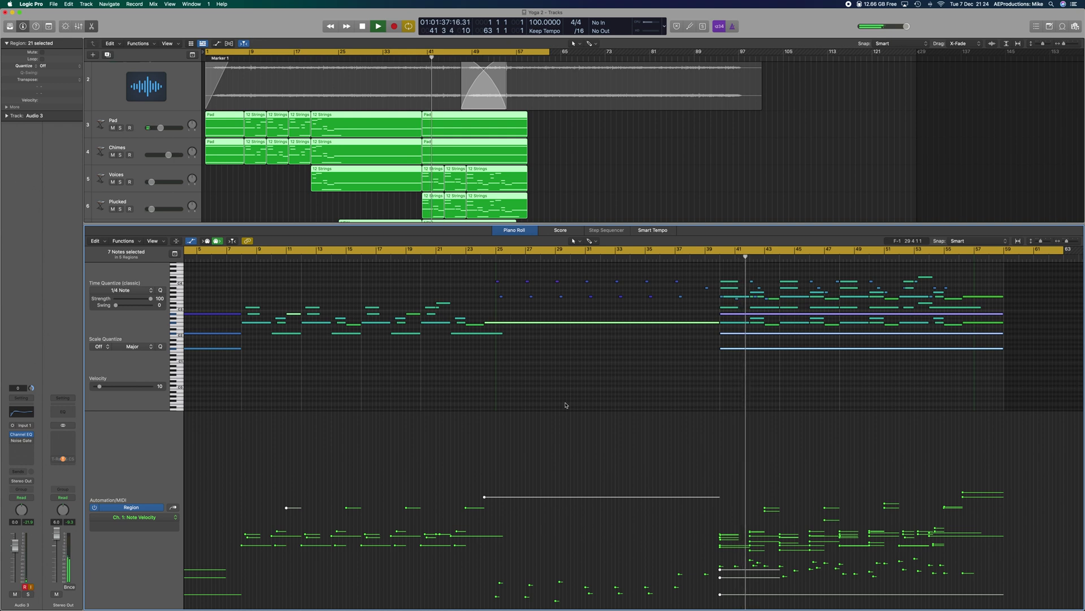
key(x)
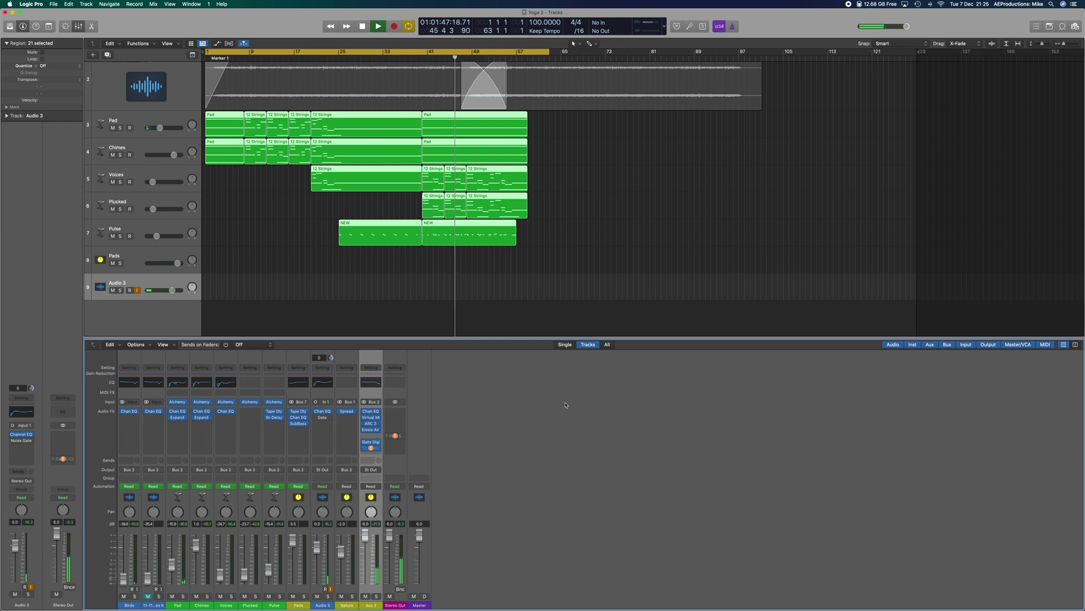
key(p)
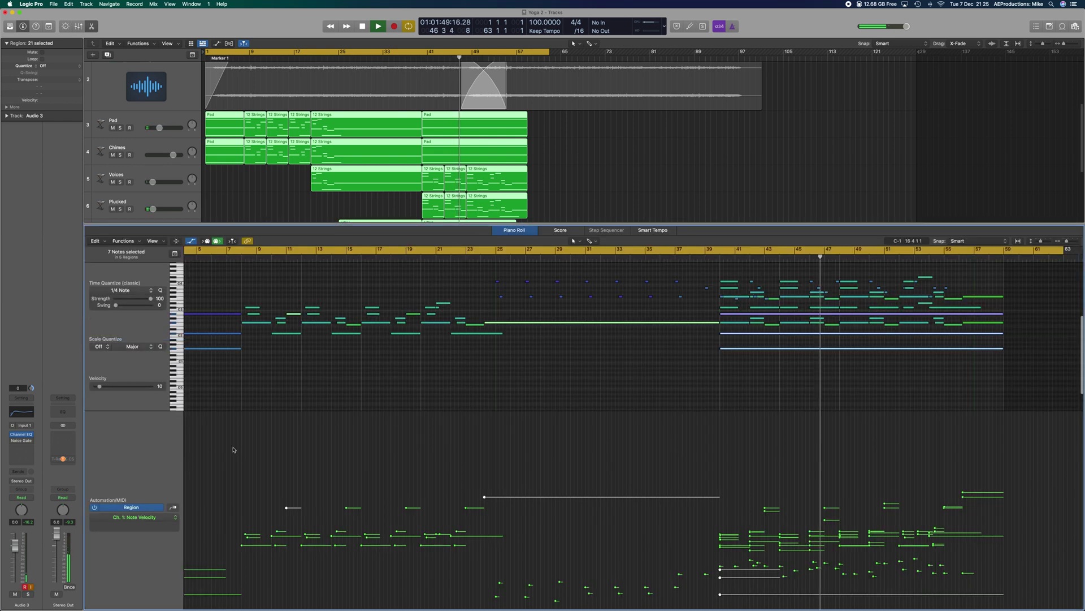
- Inspect the track volume automation and the region's modulation data for the selected notes, returning to note velocity
click(173, 507)
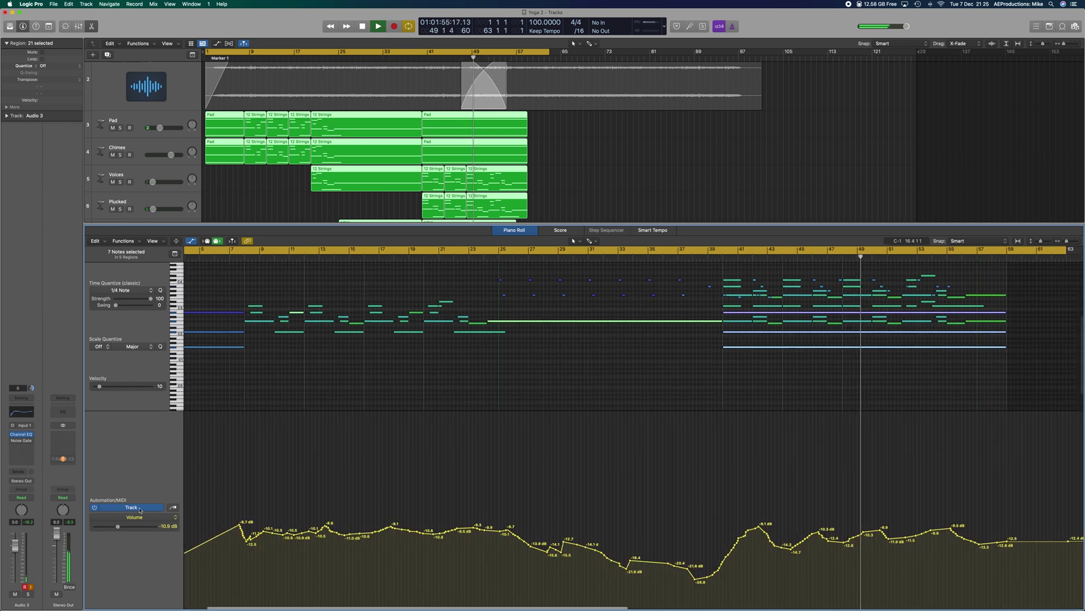
click(141, 508)
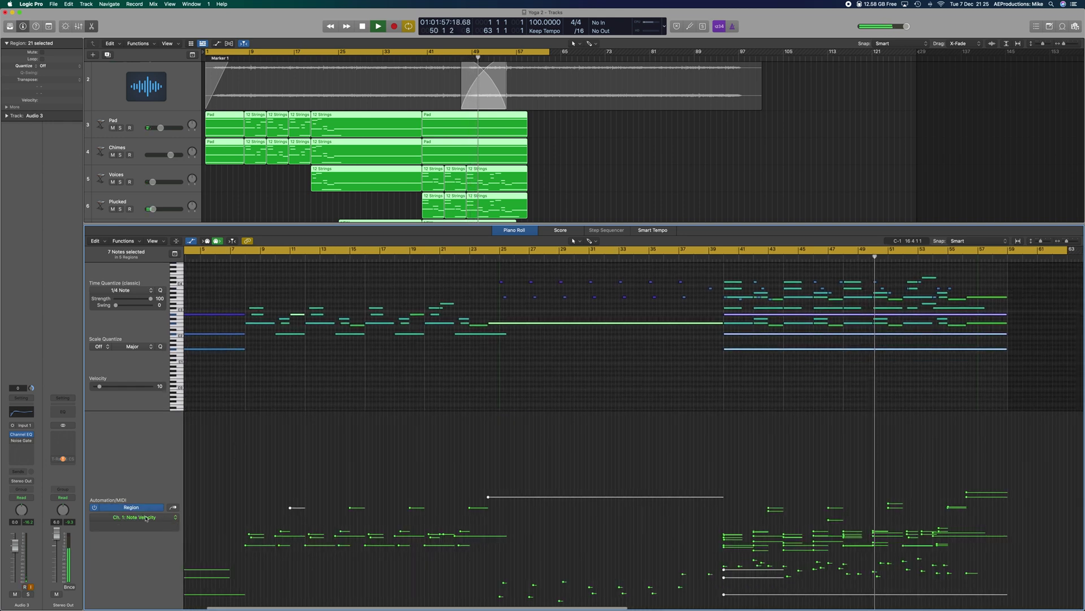
click(141, 514)
mouse_move(182, 407)
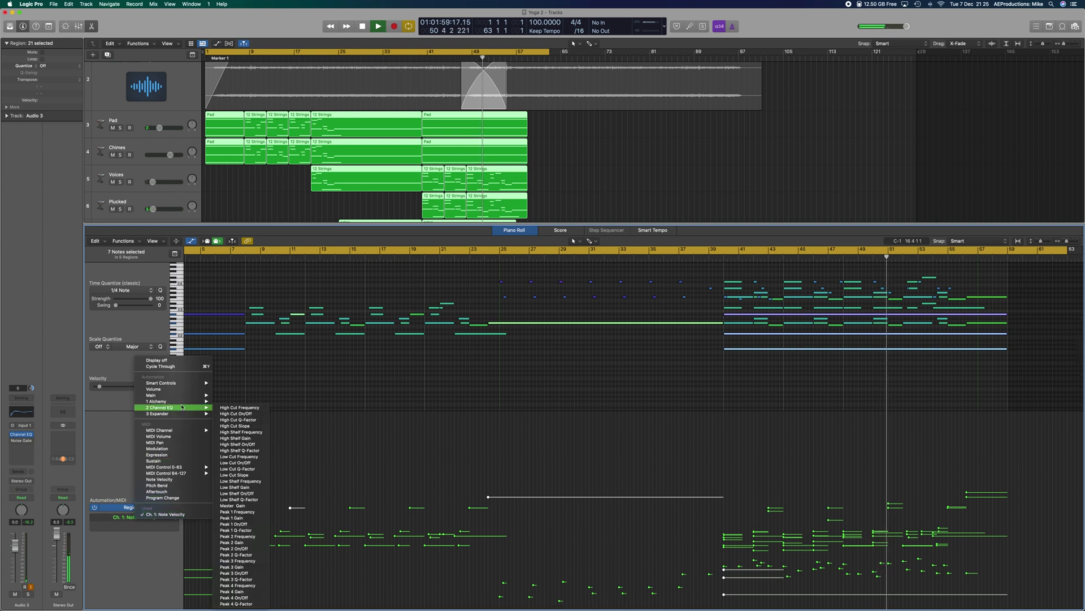
click(158, 449)
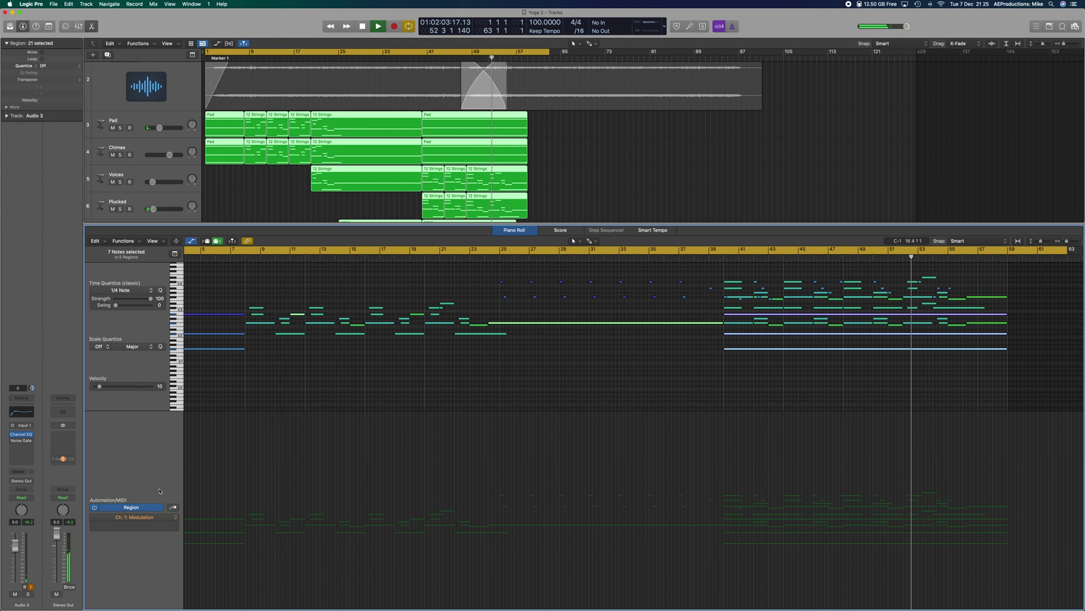
click(173, 508)
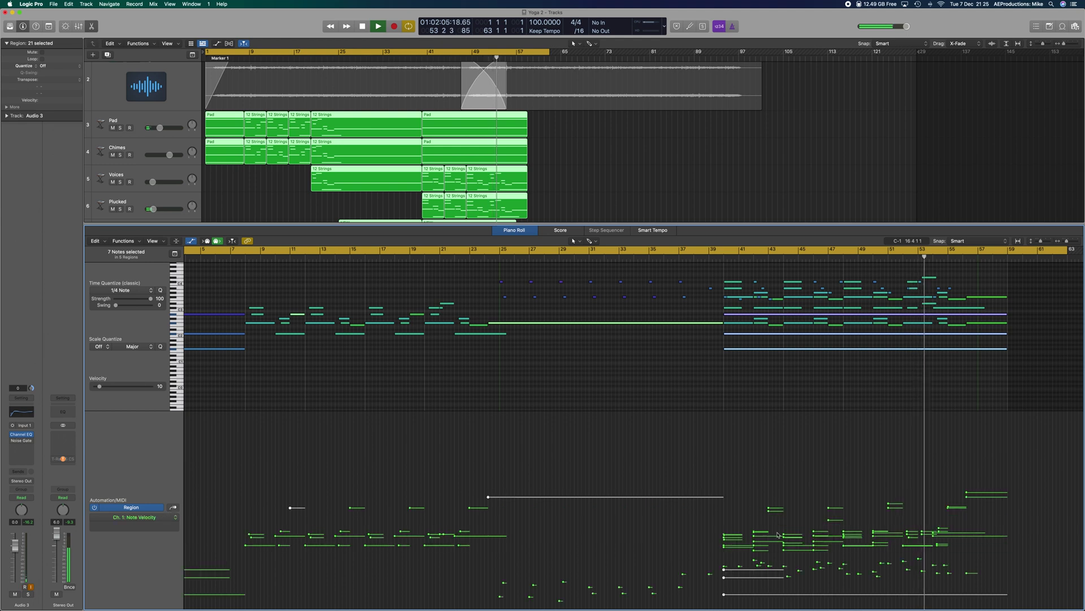
- Follow the Piano Roll notes to the end of the arrangement and stop playback
scroll(778, 534, right, 5)
scroll(741, 448, right, 2)
scroll(752, 412, up, 2)
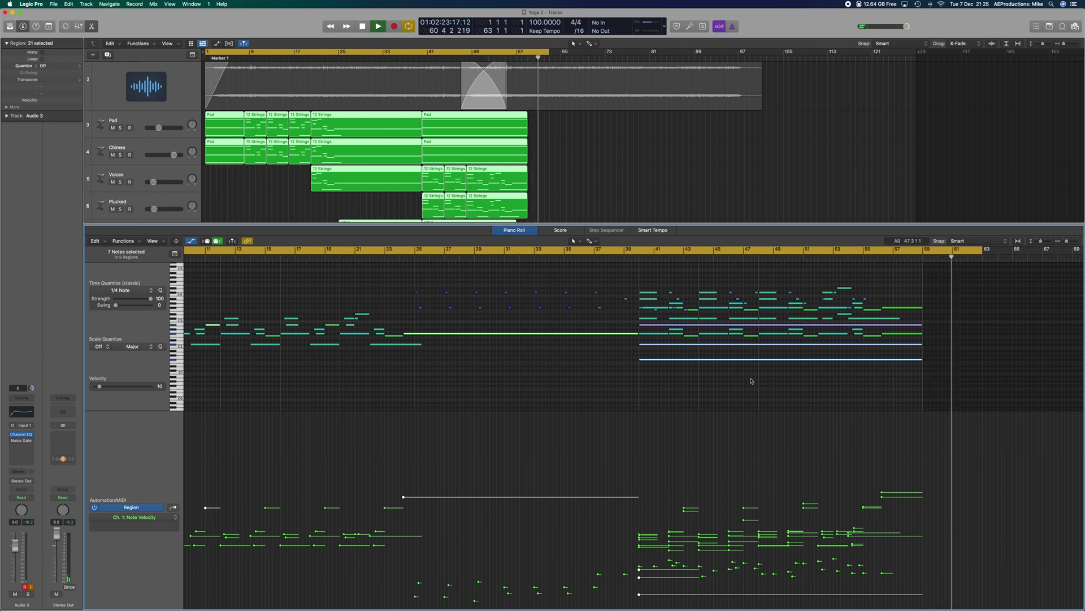
key(space)
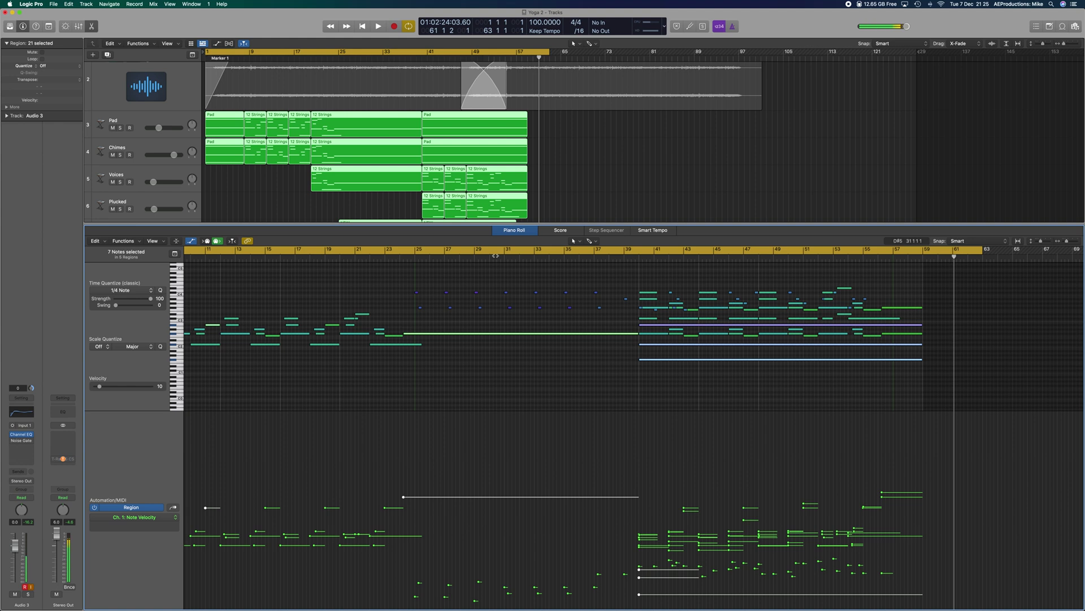
- Set the software instrument pitch to -31.9 cents (432.0 Hz) in the project's tuning settings and close them
click(53, 5)
mouse_move(69, 4)
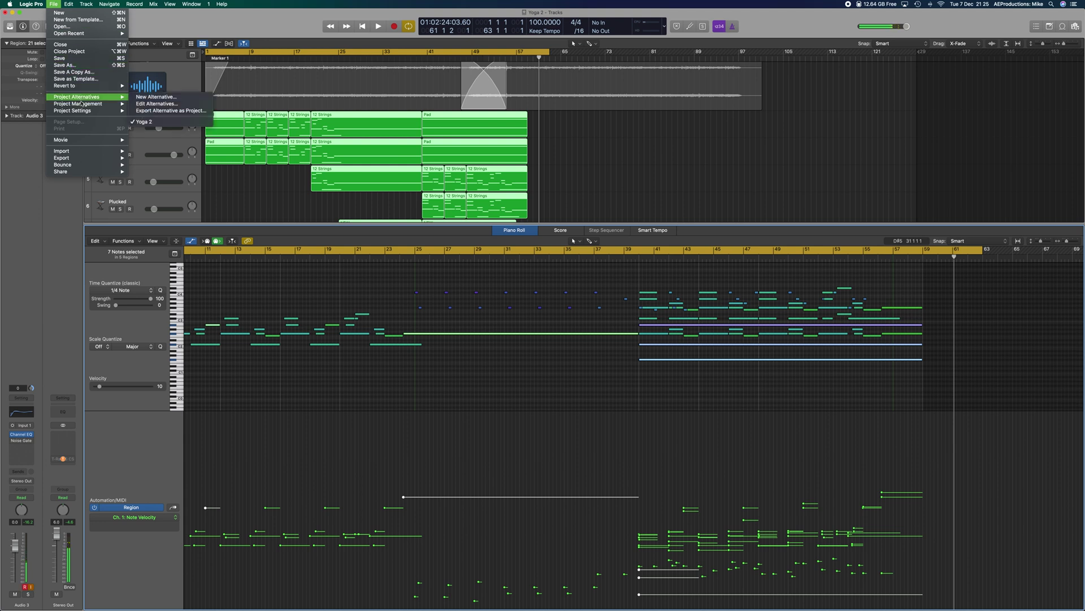
mouse_move(89, 111)
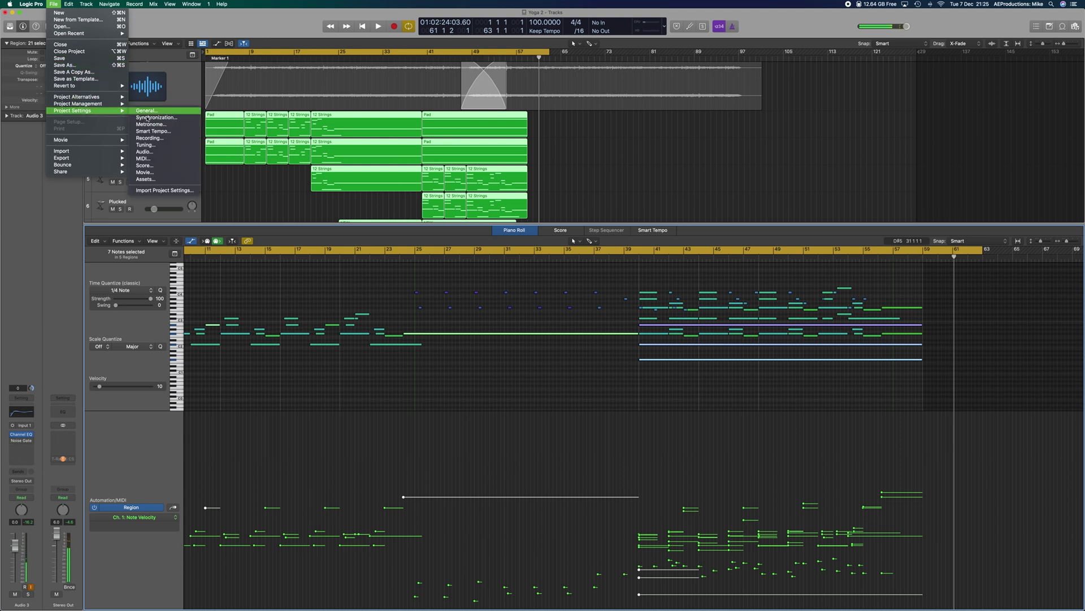
click(172, 146)
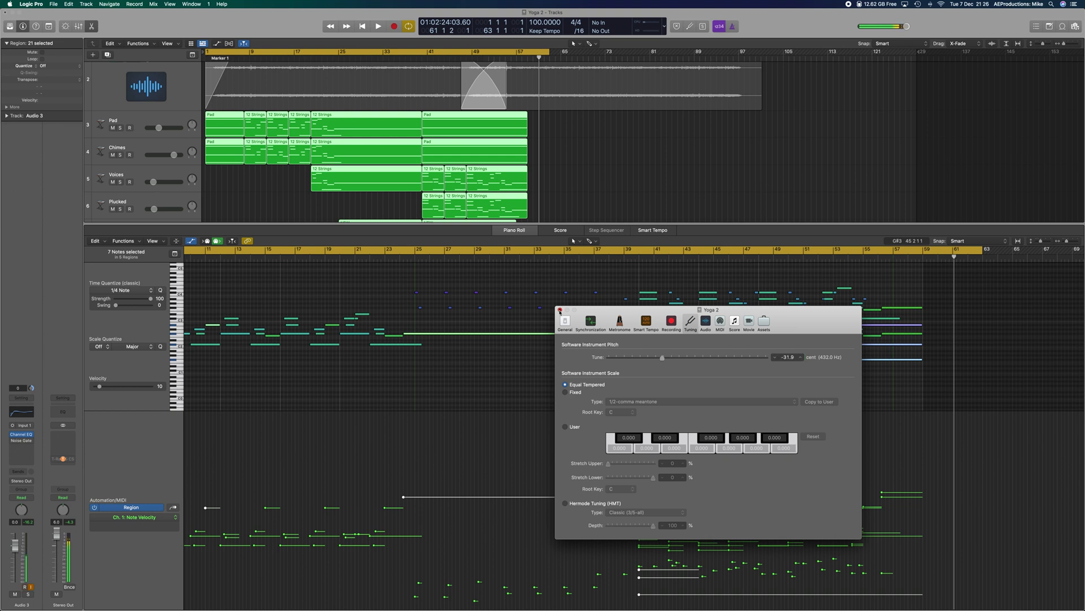
click(560, 310)
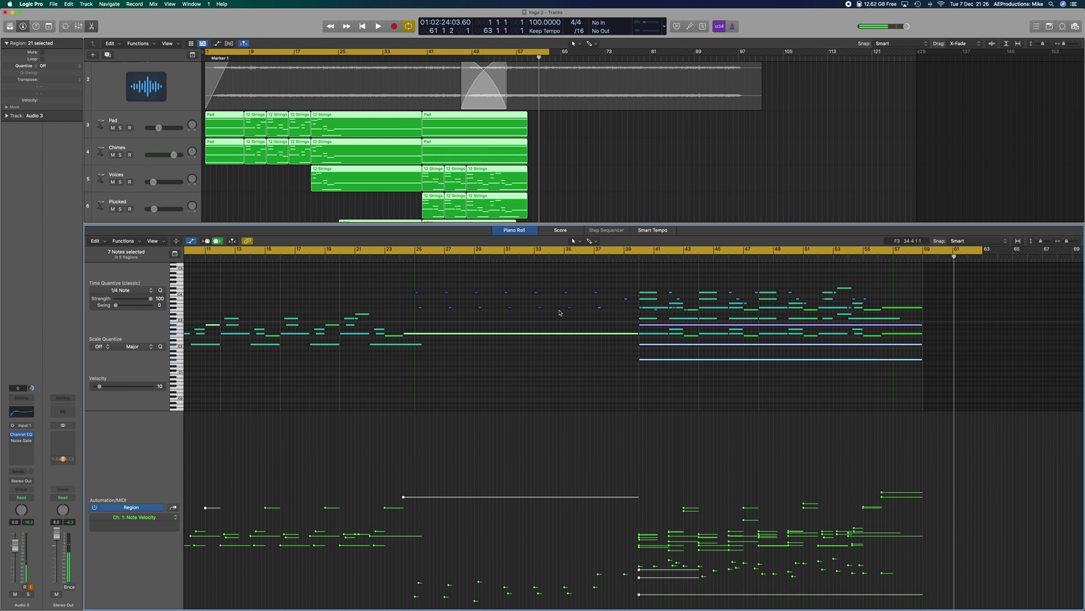
- Play the project from the beginning and follow the vertically enlarged Piano Roll notes to the end of the arrangement
key(Return)
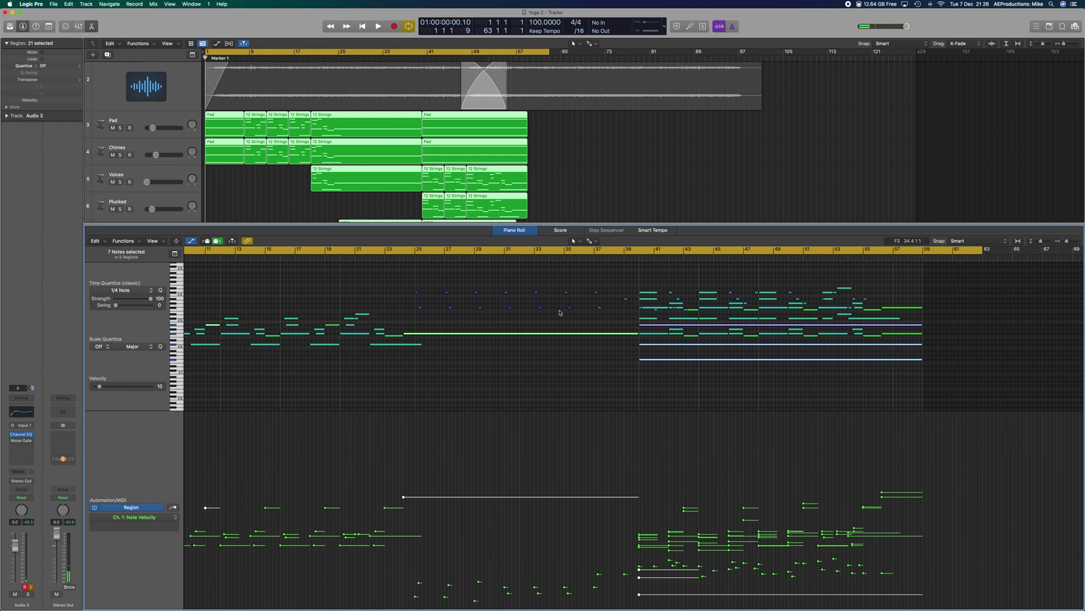
key(space)
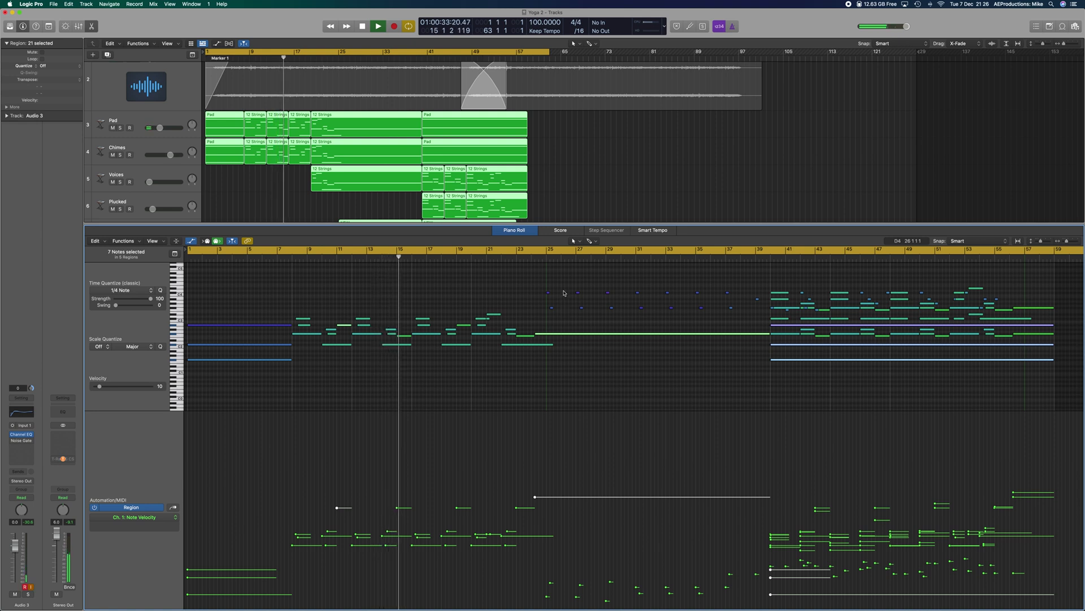
scroll(901, 271, right, 2)
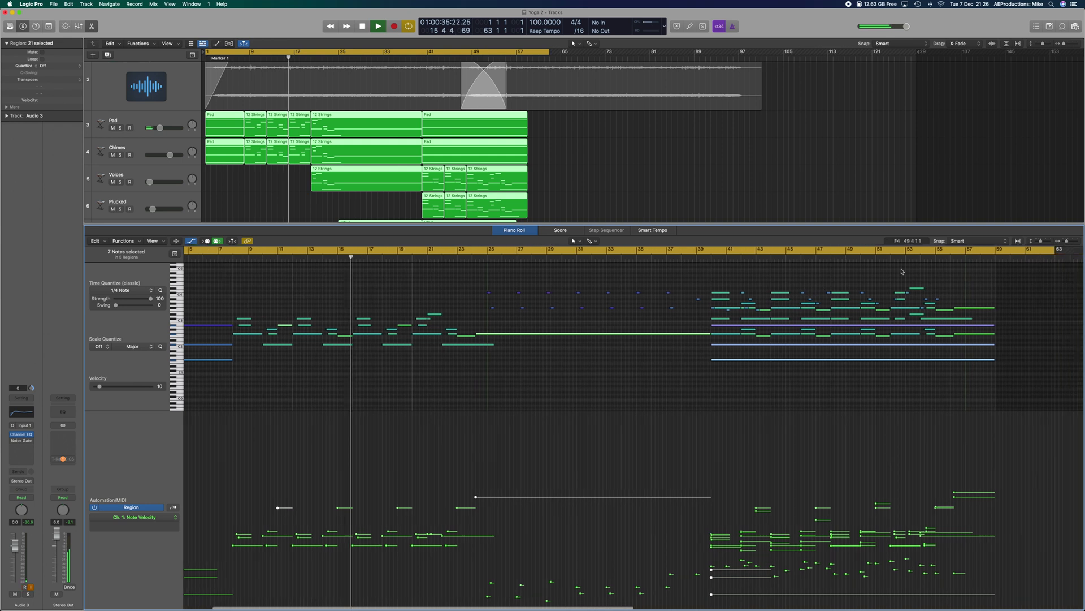
scroll(1044, 243, right, 1)
drag(1044, 243, 1045, 242)
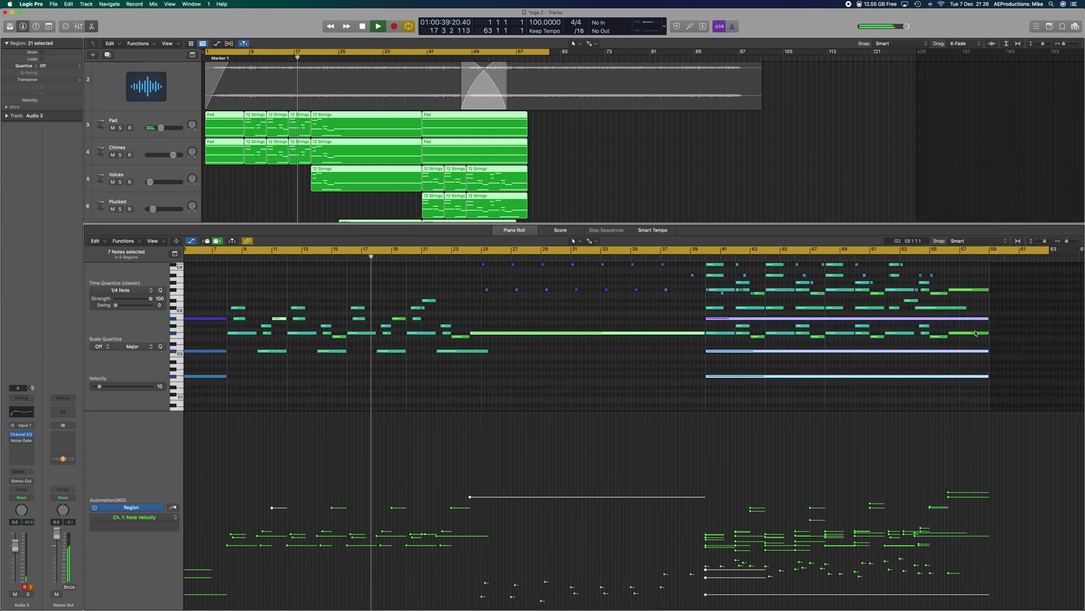
scroll(976, 333, up, 3)
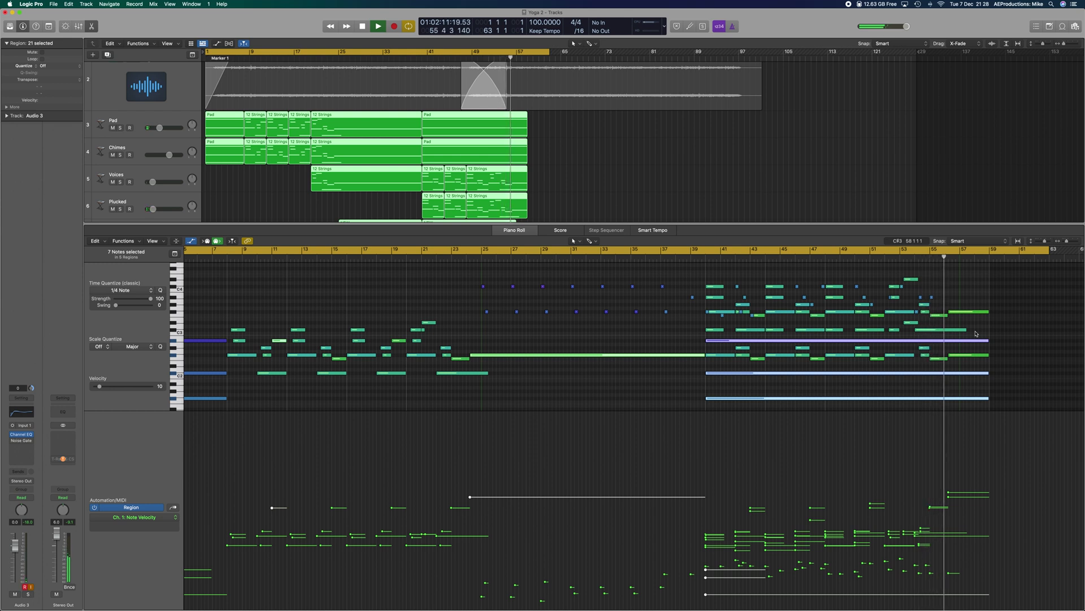
scroll(892, 330, right, 5)
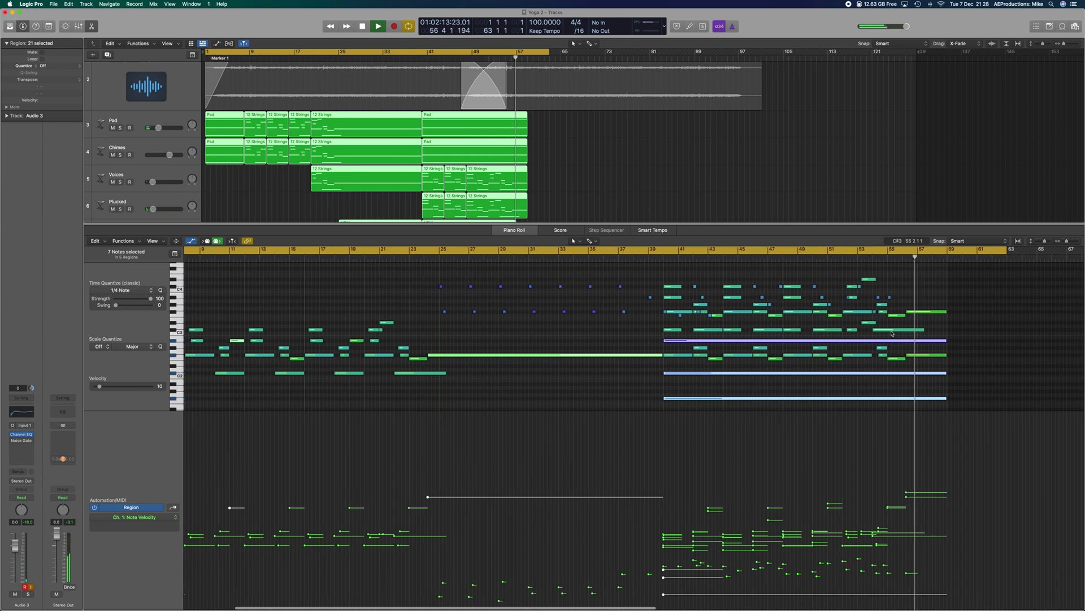
scroll(892, 331, right, 2)
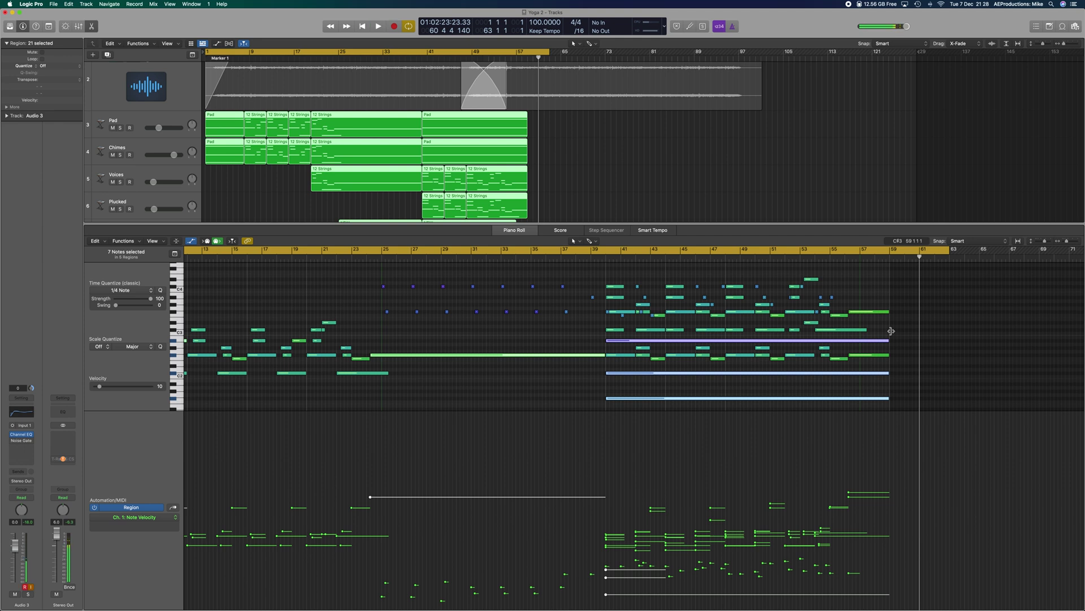
- Look back over the closing section's notes and close the Piano Roll to show the whole track arrangement
scroll(891, 331, left, 2)
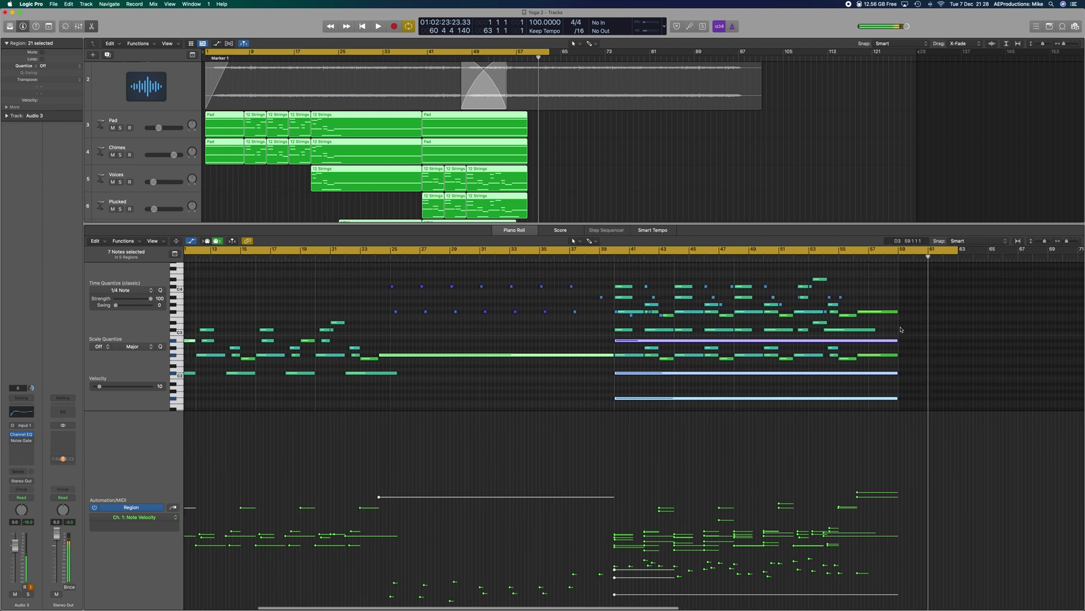
scroll(900, 327, down, 1)
scroll(900, 327, left, 2)
scroll(901, 329, left, 4)
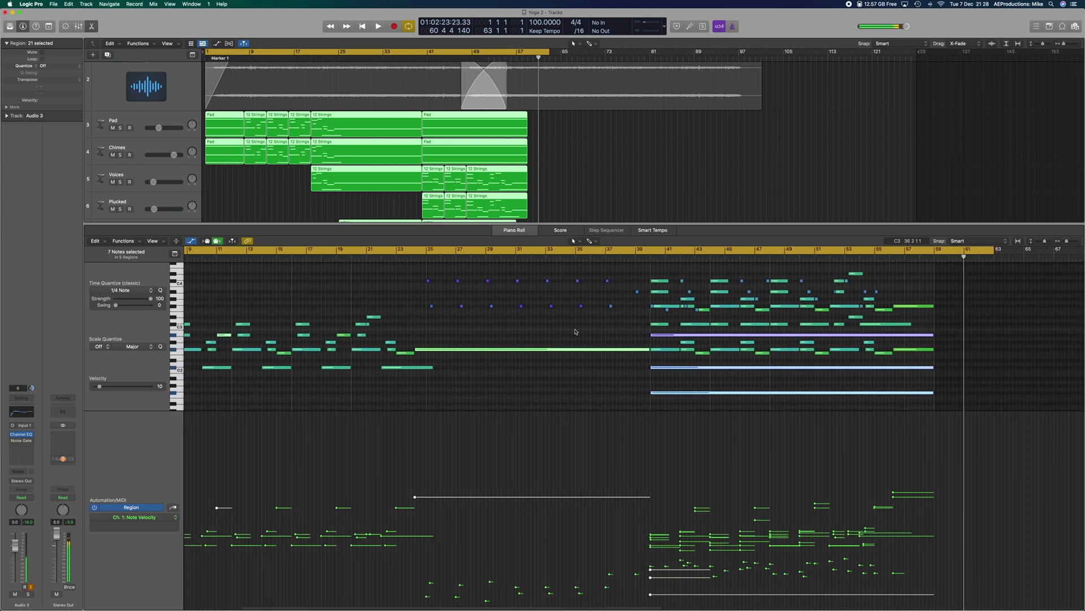
scroll(563, 332, down, 1)
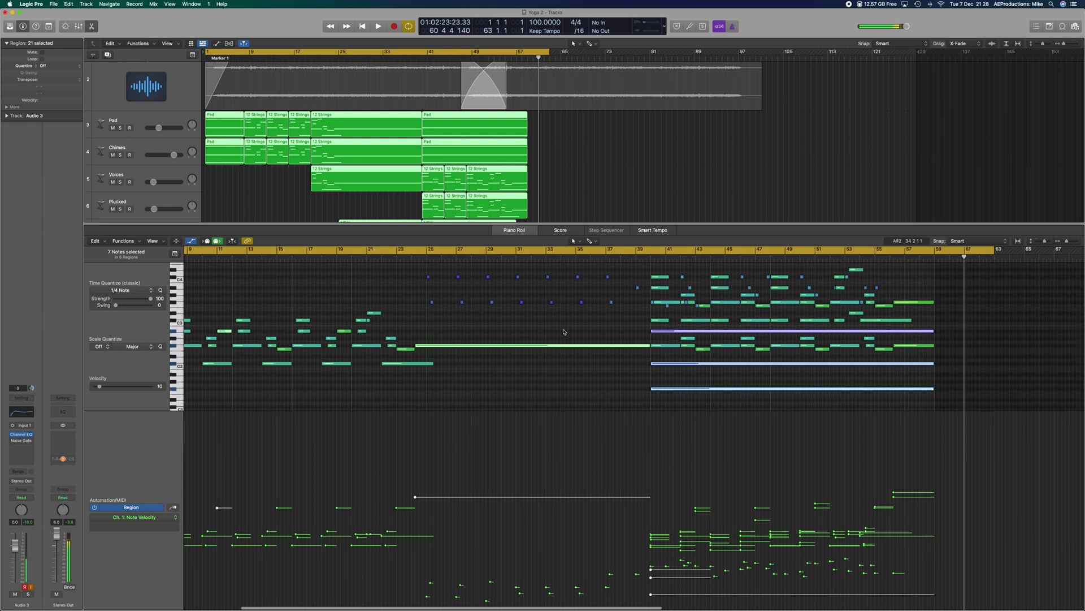
key(e)
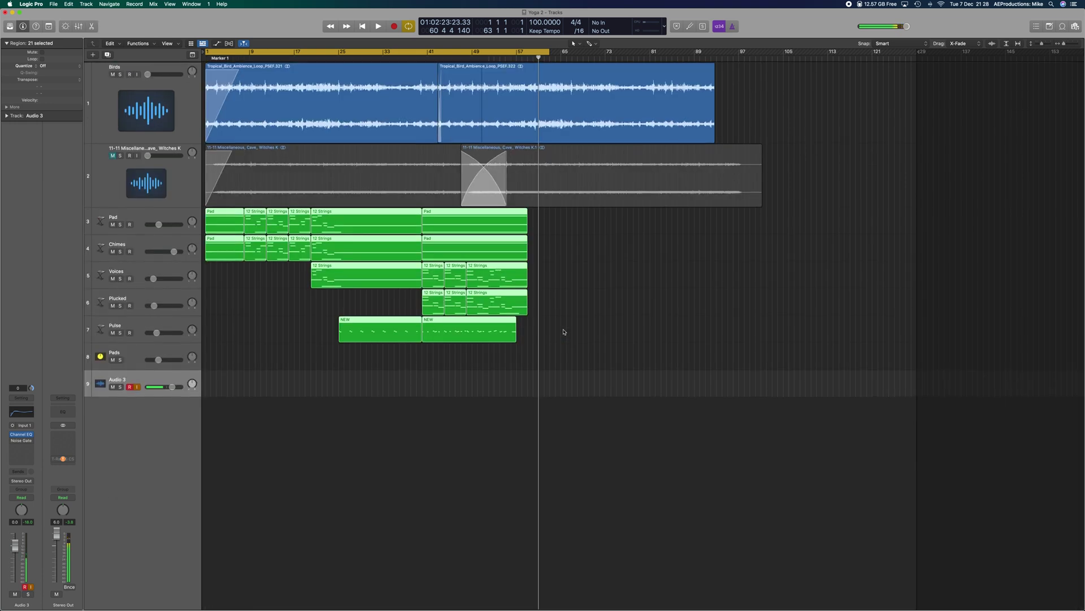